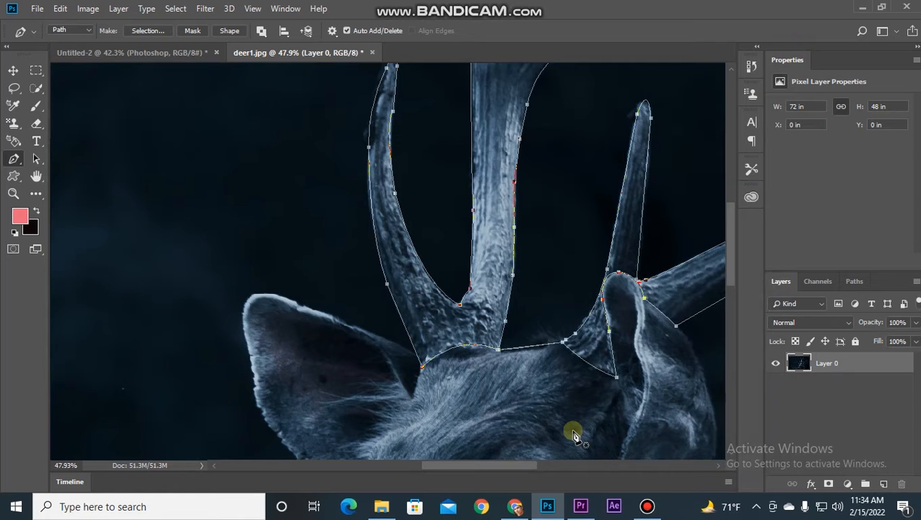
# Step: Load the antlers' work path as a selection
pyautogui.scroll(-5, 526, 250)
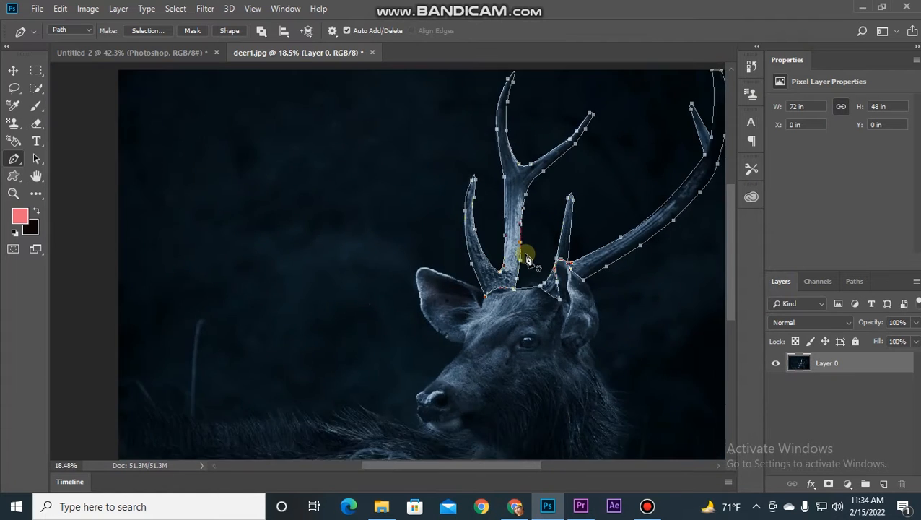
pyautogui.scroll(-2, 526, 258)
pyautogui.click(853, 281)
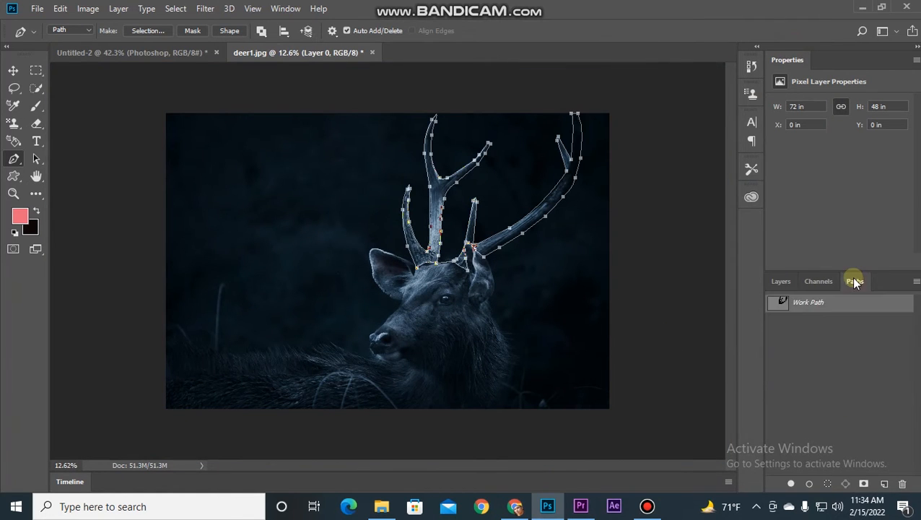
pyautogui.keyDown('ctrl'); pyautogui.click(777, 303); pyautogui.keyUp('ctrl')
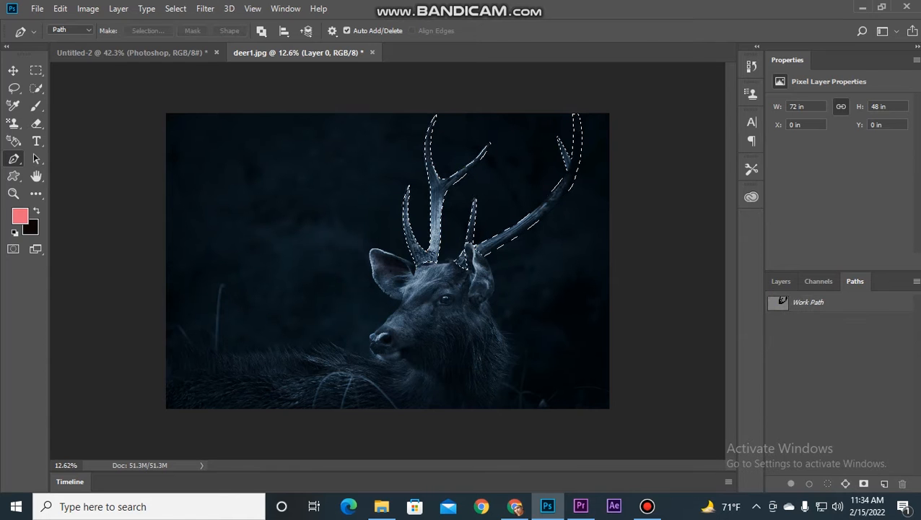
# Step: Copy the selected antlers to a new layer and check the cutout by temporarily hiding Layer 0
pyautogui.click(781, 281)
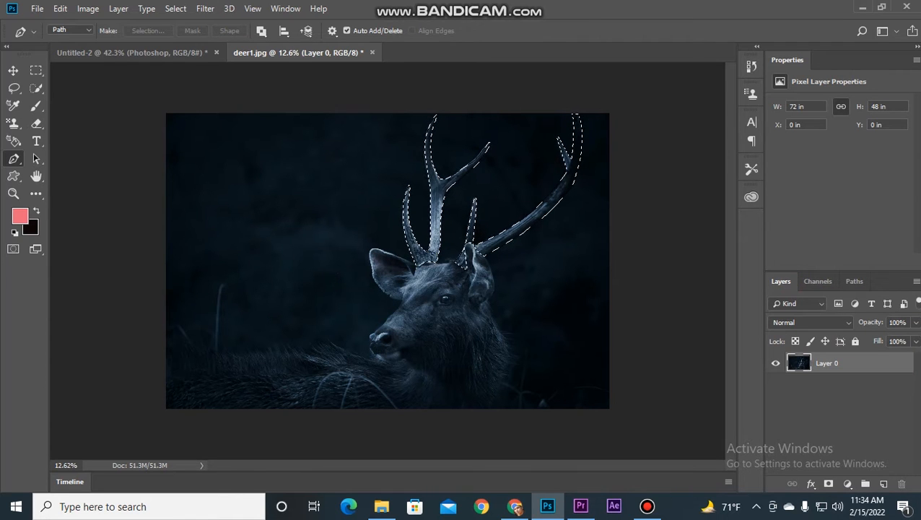
pyautogui.hotkey('ctrl', 'j')
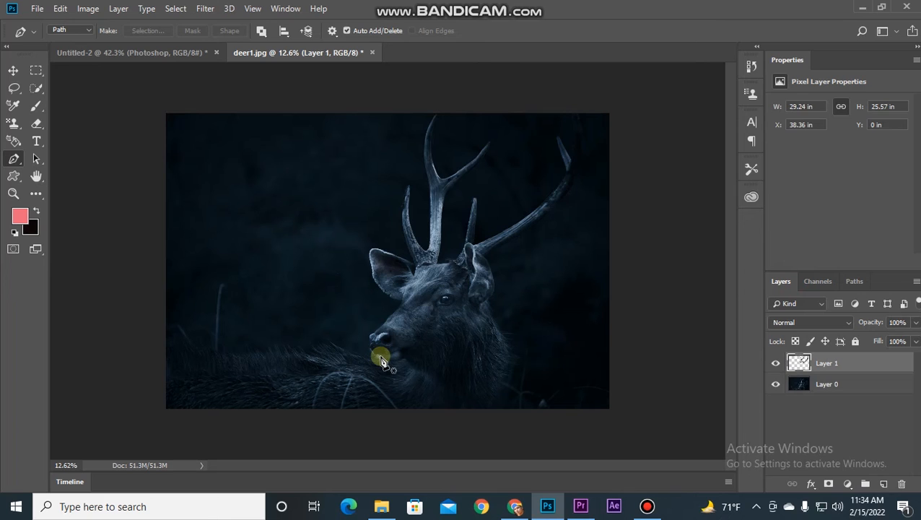
pyautogui.click(775, 384)
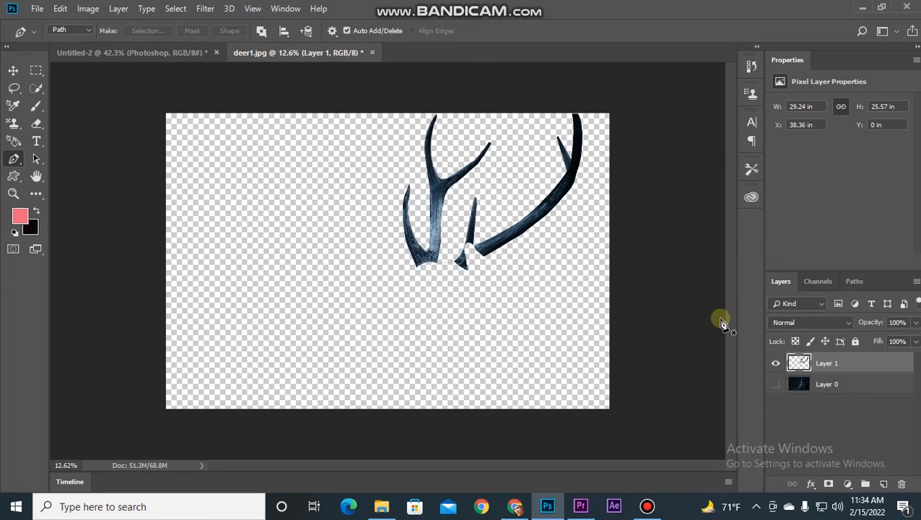
pyautogui.click(775, 384)
pyautogui.doubleClick(863, 362)
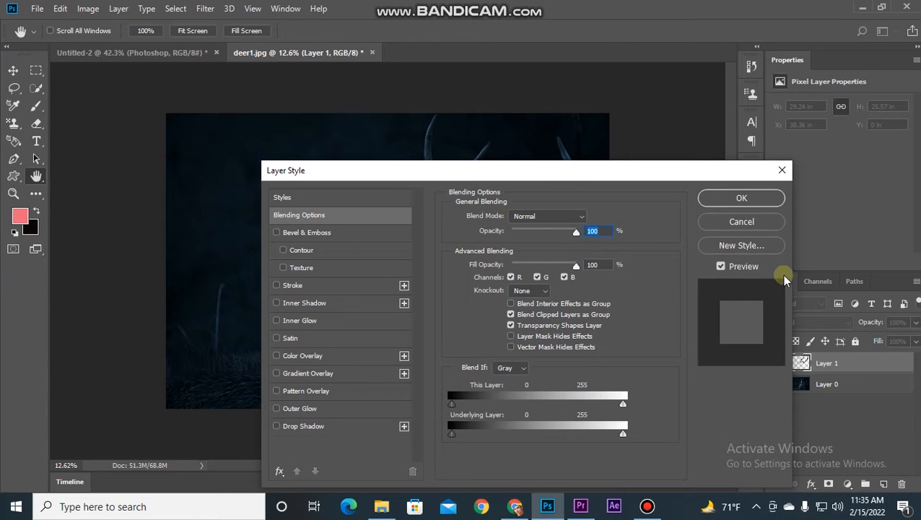
pyautogui.click(782, 170)
pyautogui.press('p')
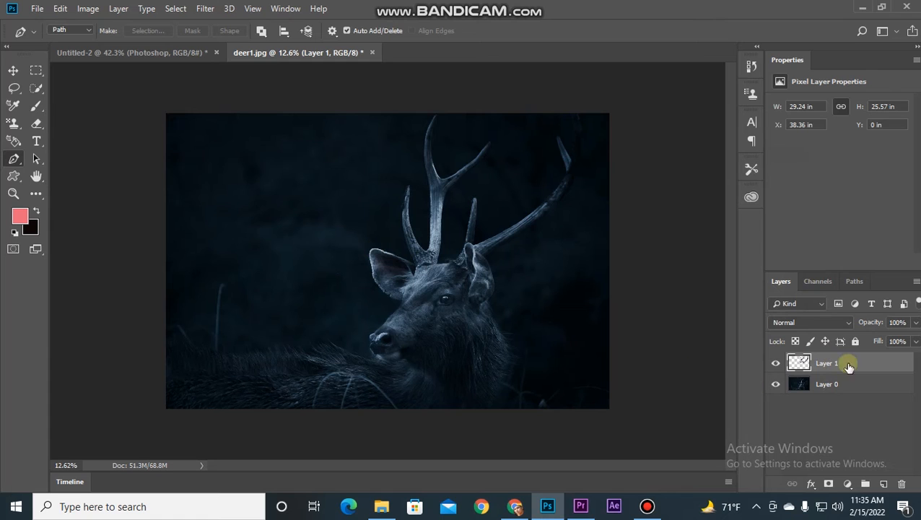
# Step: Duplicate the antler layer and use Color Balance to shift the copy's highlights toward cyan, green and yellow
pyautogui.moveTo(858, 363); pyautogui.dragTo(883, 483)
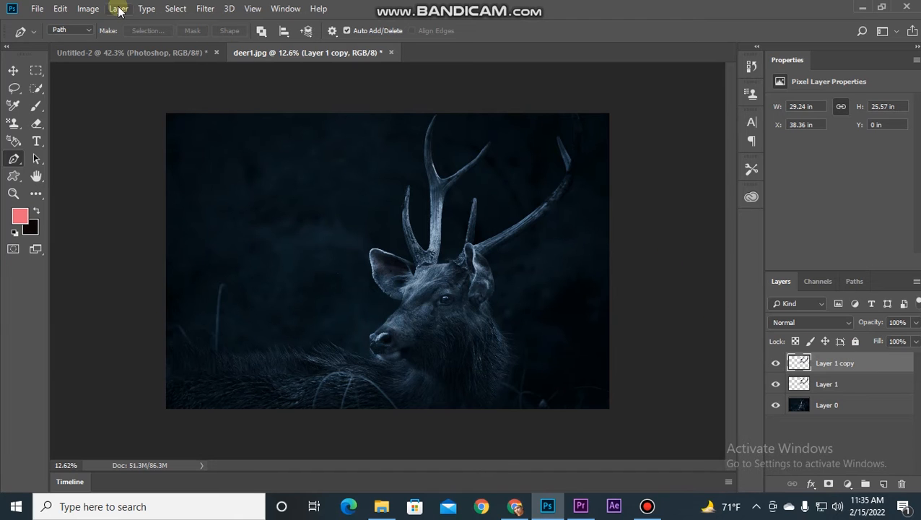
pyautogui.click(84, 10)
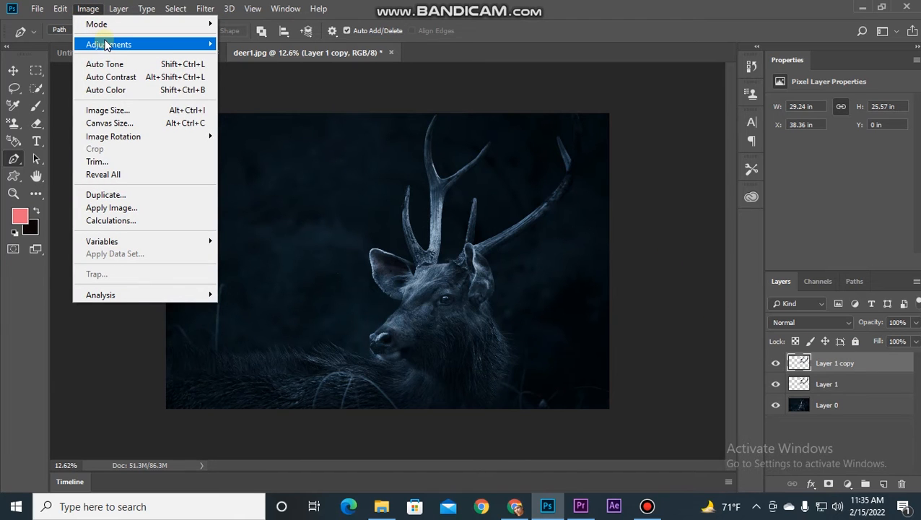
pyautogui.moveTo(204, 43)
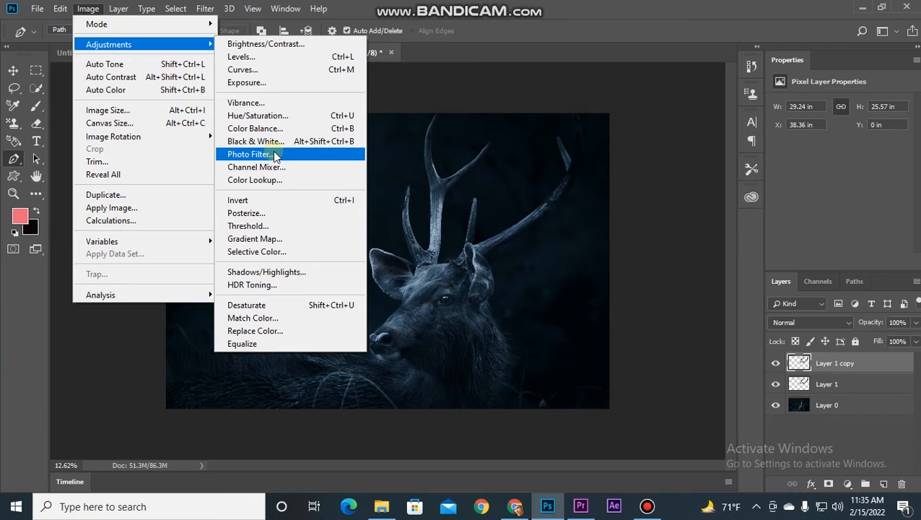
pyautogui.click(263, 127)
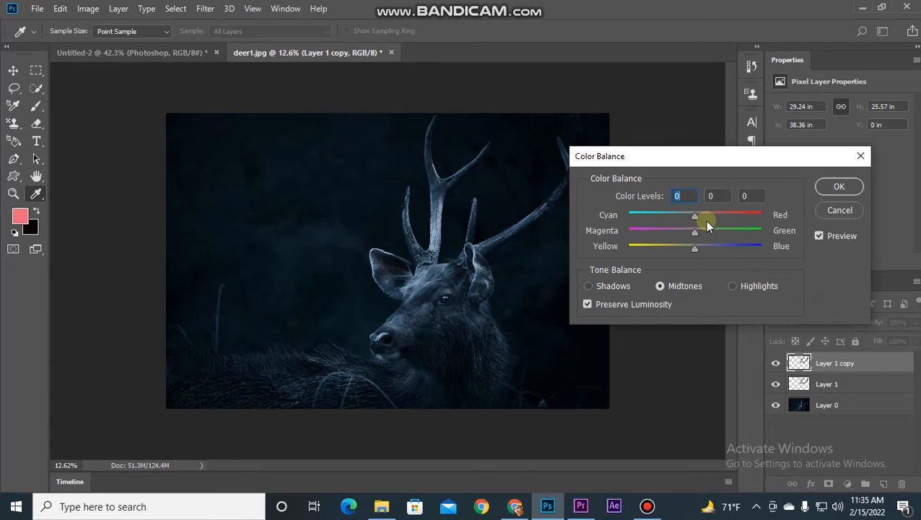
pyautogui.moveTo(706, 156); pyautogui.dragTo(779, 163)
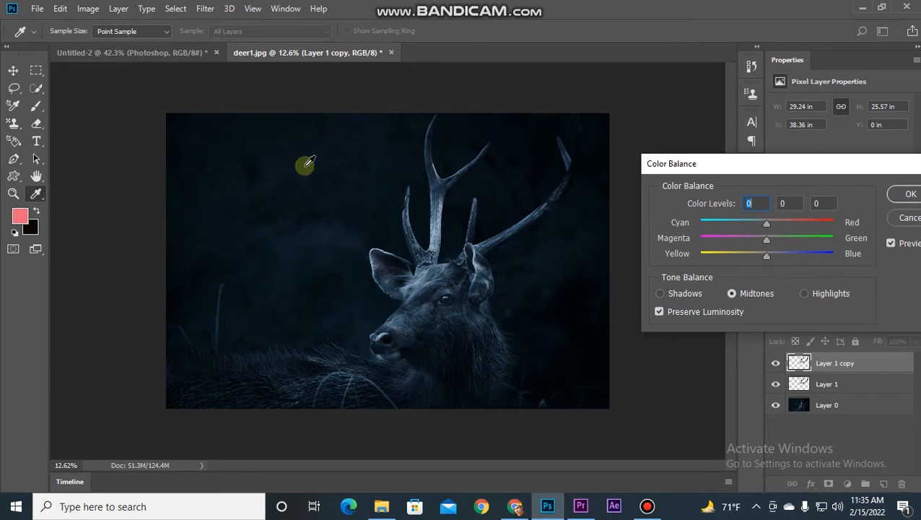
pyautogui.click(768, 225)
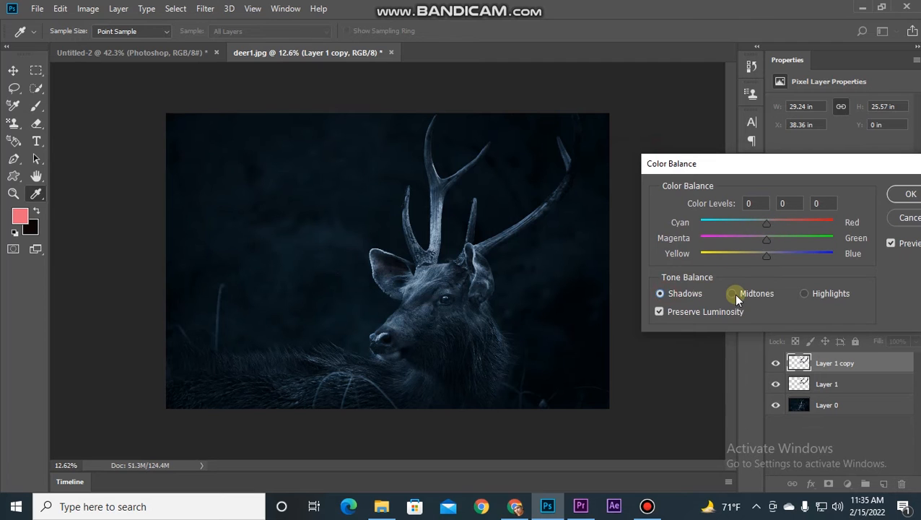
pyautogui.click(805, 294)
pyautogui.moveTo(765, 222); pyautogui.dragTo(699, 223)
pyautogui.moveTo(769, 247); pyautogui.dragTo(683, 264)
# Step: Set the midtones' color balance levels to -100, +100 and -100
pyautogui.click(730, 294)
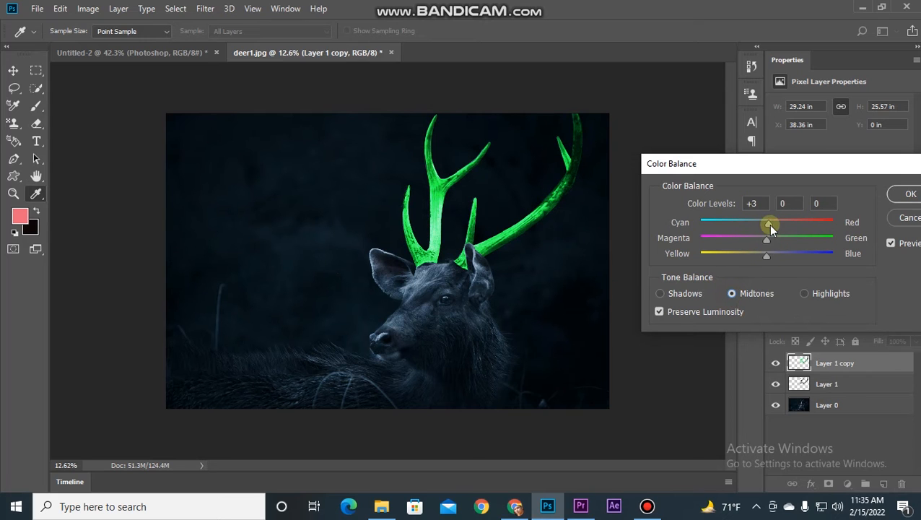
pyautogui.moveTo(768, 224); pyautogui.dragTo(660, 224)
pyautogui.moveTo(767, 239); pyautogui.dragTo(837, 240)
pyautogui.moveTo(769, 256); pyautogui.dragTo(690, 256)
pyautogui.moveTo(831, 239); pyautogui.dragTo(848, 237)
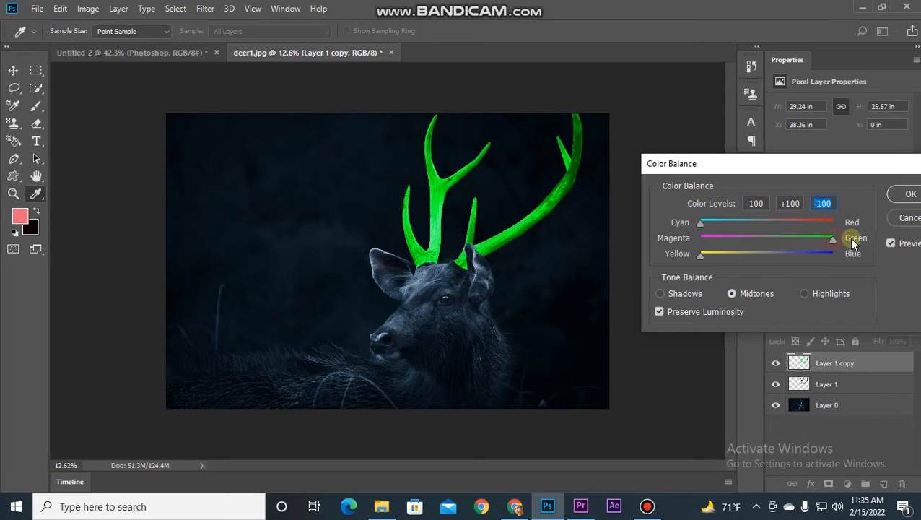
# Step: Set the shadows' color balance levels to -100, +100 and -100 and apply the adjustment
pyautogui.click(665, 294)
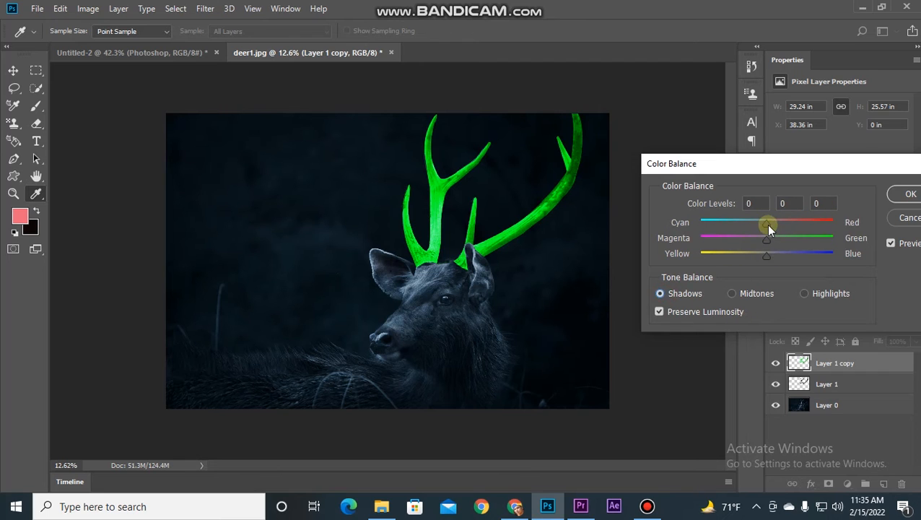
pyautogui.moveTo(766, 241); pyautogui.dragTo(690, 254)
pyautogui.moveTo(789, 166); pyautogui.dragTo(295, 166)
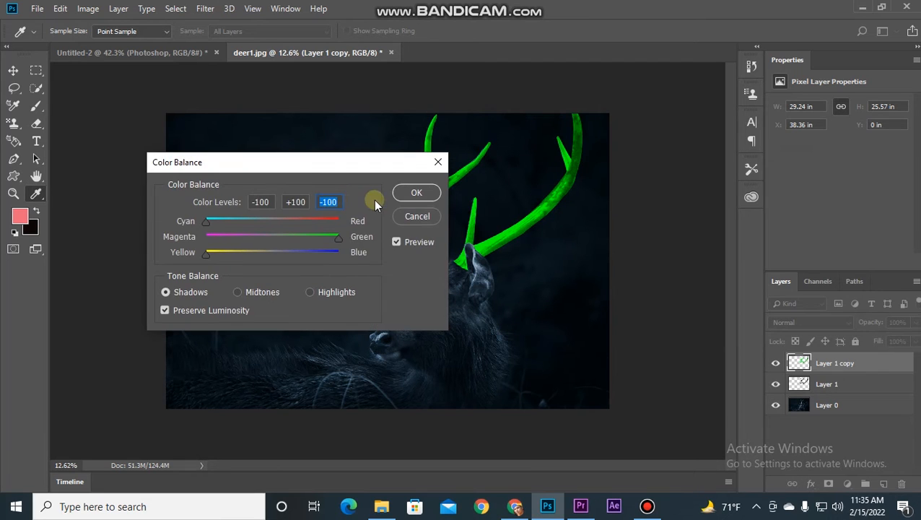
pyautogui.click(428, 195)
# Step: Turn the antler copy yellow with a Hue/Saturation adjustment, using hue -65 and an increased saturation
pyautogui.click(88, 8)
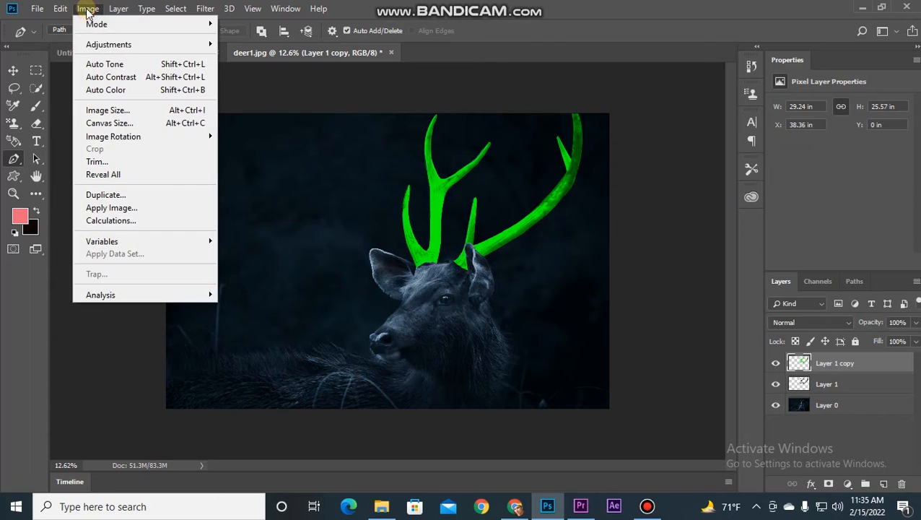
pyautogui.moveTo(112, 47)
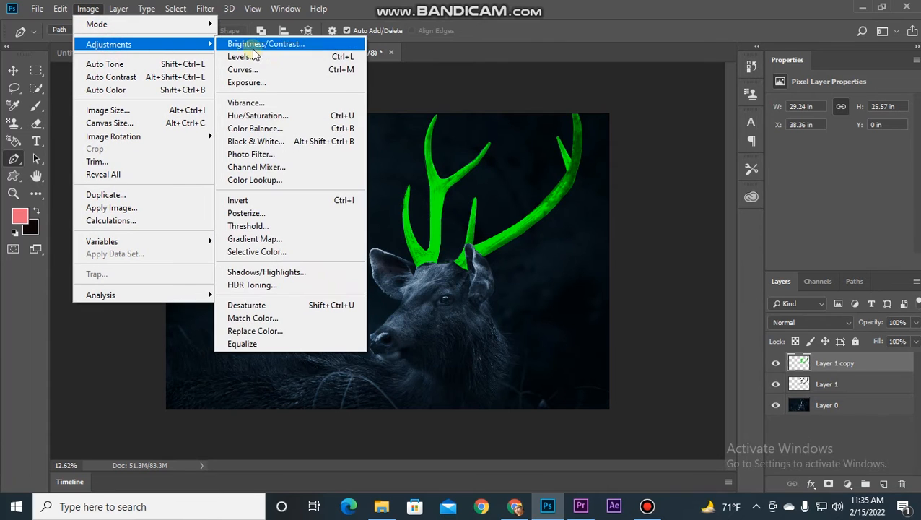
pyautogui.click(260, 114)
pyautogui.moveTo(670, 144); pyautogui.dragTo(726, 147)
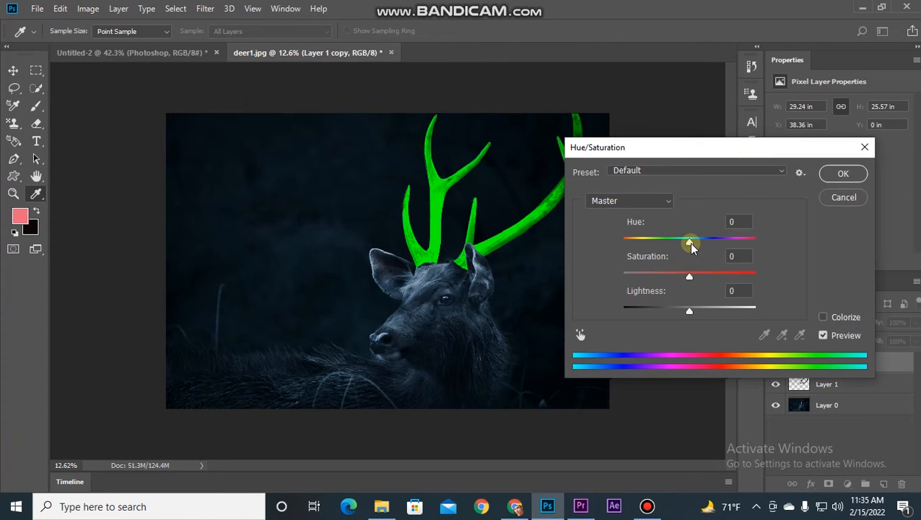
pyautogui.moveTo(689, 240); pyautogui.dragTo(653, 241)
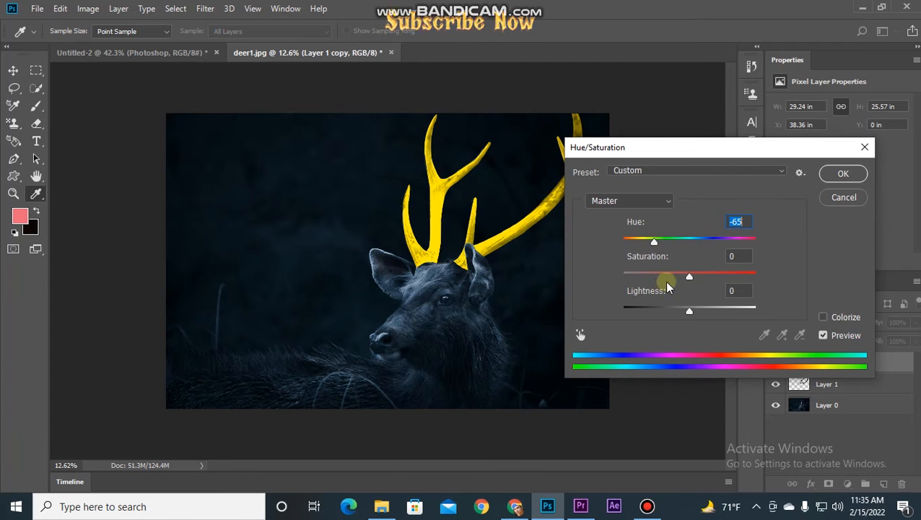
pyautogui.moveTo(686, 283); pyautogui.dragTo(710, 280)
pyautogui.moveTo(691, 311)
pyautogui.mouseDown()
pyautogui.moveTo(728, 314)
pyautogui.moveTo(690, 318)
pyautogui.mouseUp()
pyautogui.click(842, 174)
pyautogui.press('p')
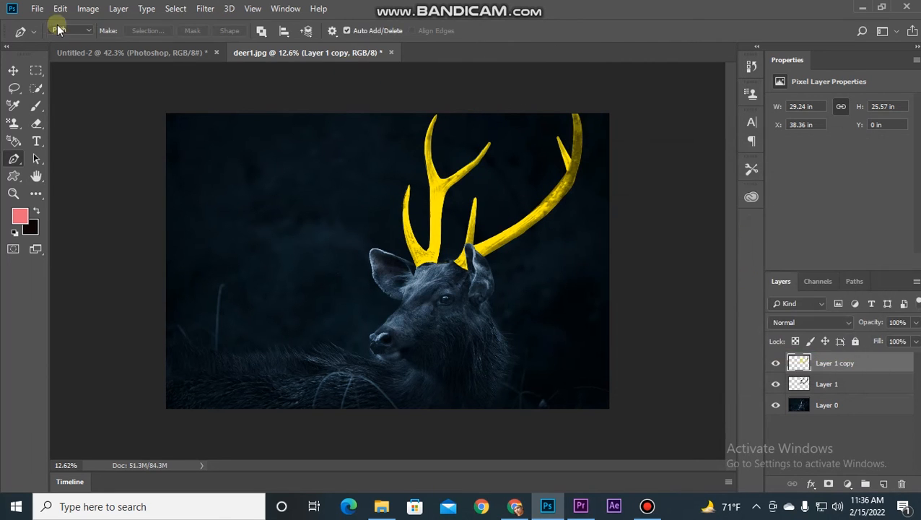
# Step: Brighten the antler copy with Curves by raising several points of the RGB curve above the baseline, and apply it
pyautogui.click(87, 8)
pyautogui.moveTo(102, 44)
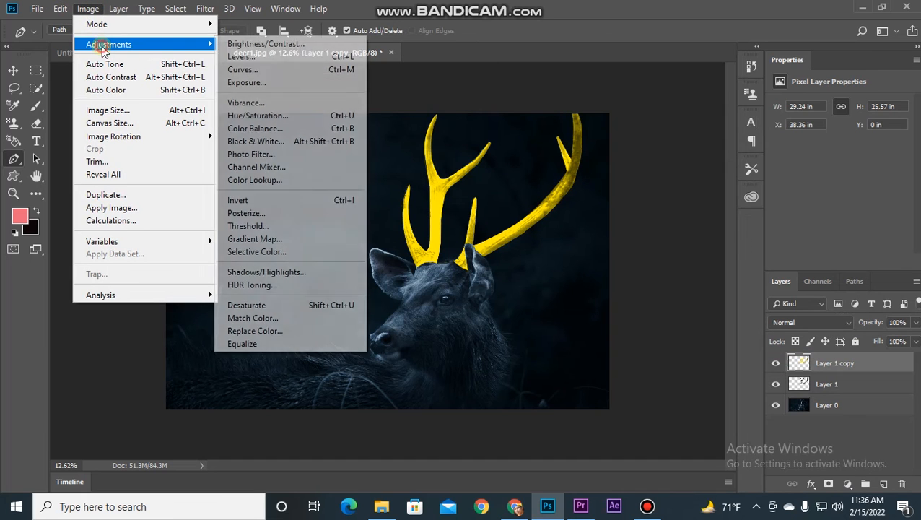
pyautogui.click(251, 69)
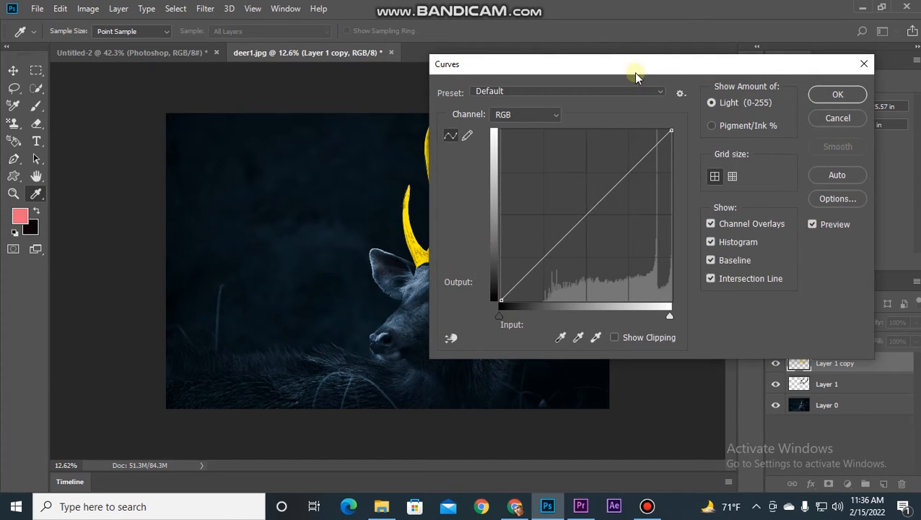
pyautogui.moveTo(615, 65); pyautogui.dragTo(772, 70)
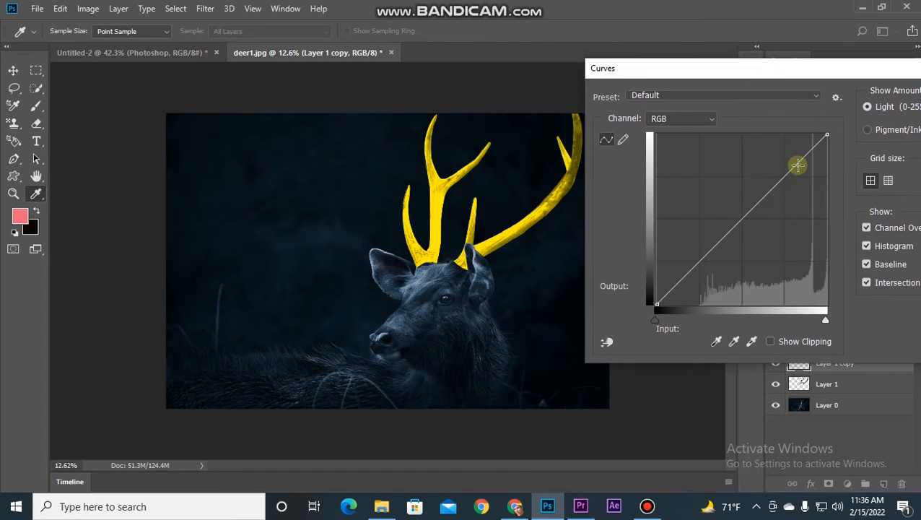
pyautogui.click(771, 152)
pyautogui.moveTo(728, 182); pyautogui.dragTo(722, 235)
pyautogui.click(742, 211)
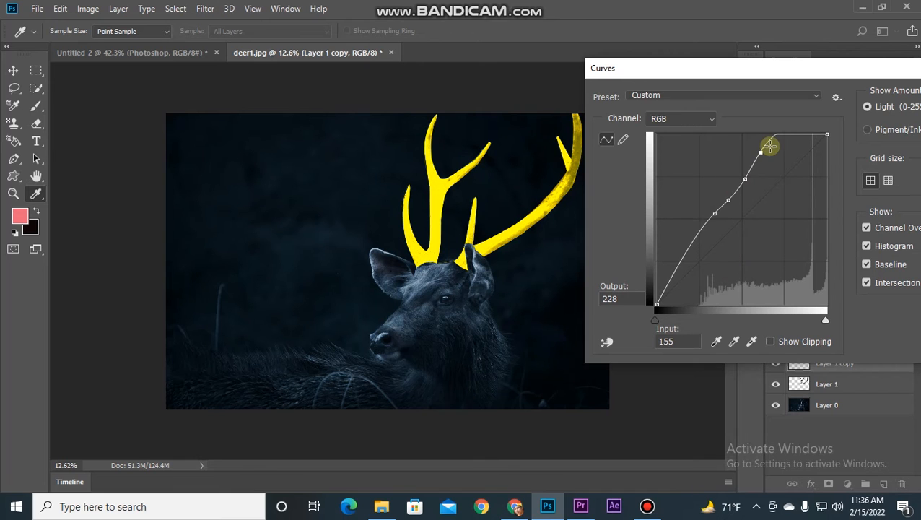
pyautogui.moveTo(823, 72); pyautogui.dragTo(634, 75)
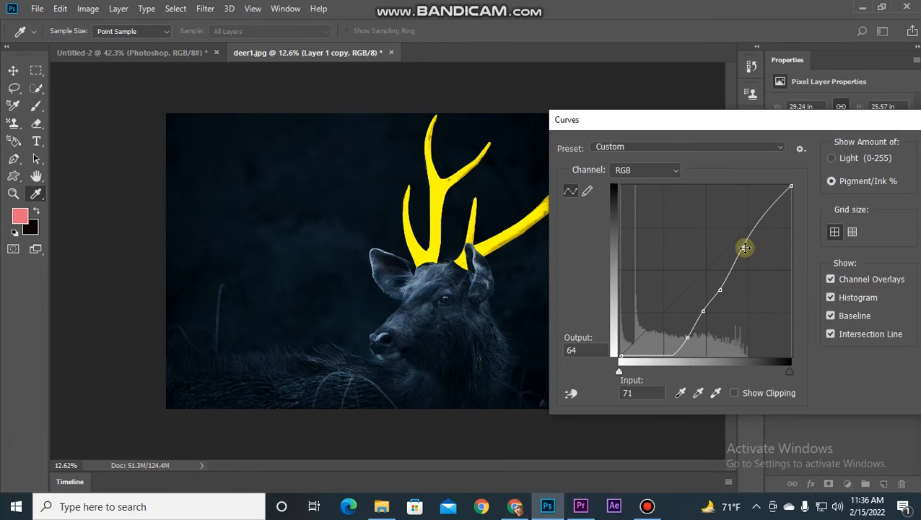
pyautogui.moveTo(795, 120)
pyautogui.mouseDown()
pyautogui.moveTo(765, 123)
pyautogui.moveTo(606, 68)
pyautogui.mouseUp()
pyautogui.click(812, 150)
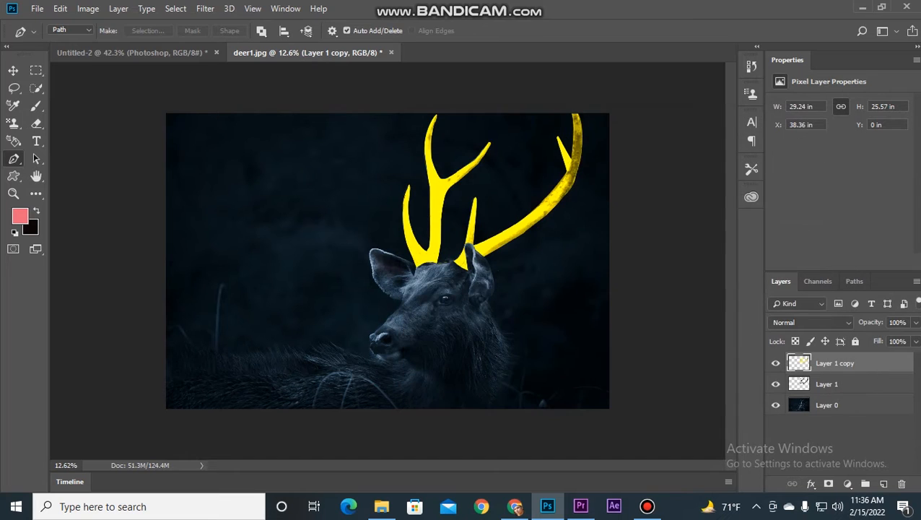
# Step: Add a Drop Shadow layer style to the antler copy
pyautogui.doubleClick(901, 364)
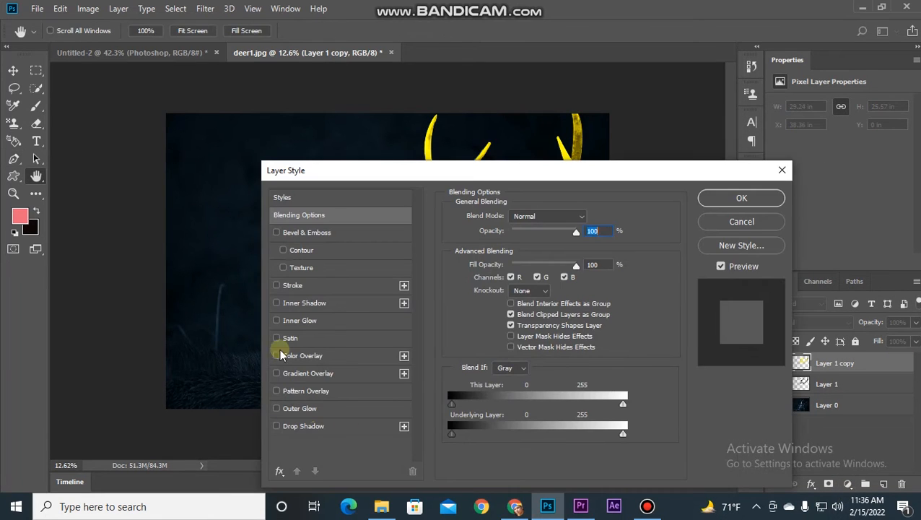
pyautogui.moveTo(522, 177); pyautogui.dragTo(697, 149)
pyautogui.moveTo(618, 148); pyautogui.dragTo(366, 306)
pyautogui.click(592, 399)
# Step: Set the drop shadow's color to white, ffffff
pyautogui.click(515, 349)
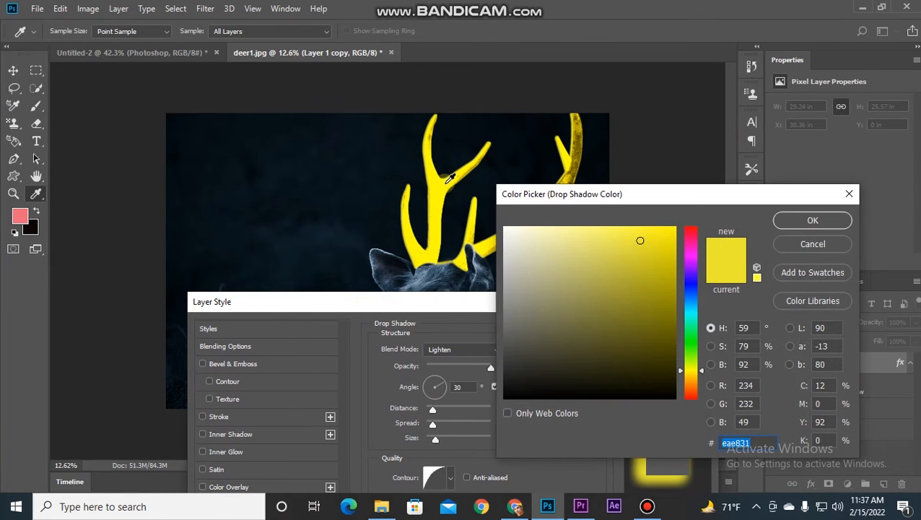
pyautogui.click(582, 150)
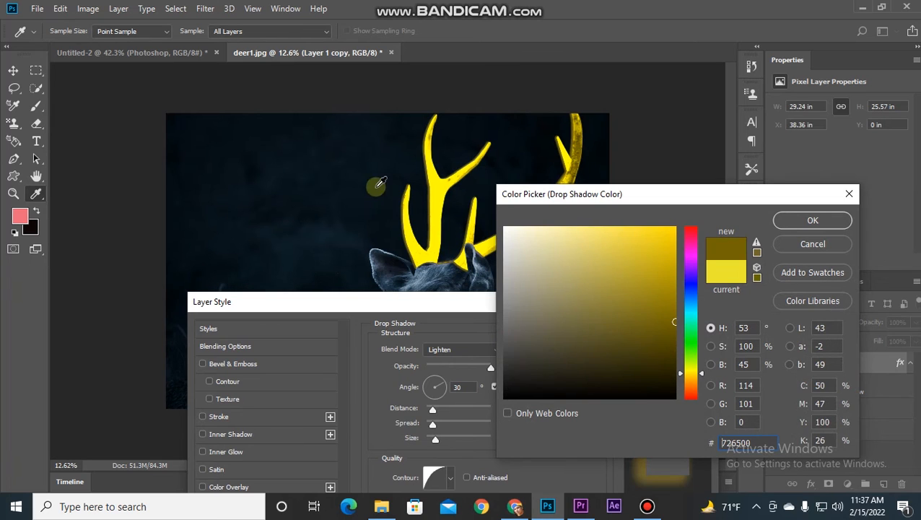
pyautogui.click(505, 233)
pyautogui.moveTo(752, 441); pyautogui.dragTo(667, 444)
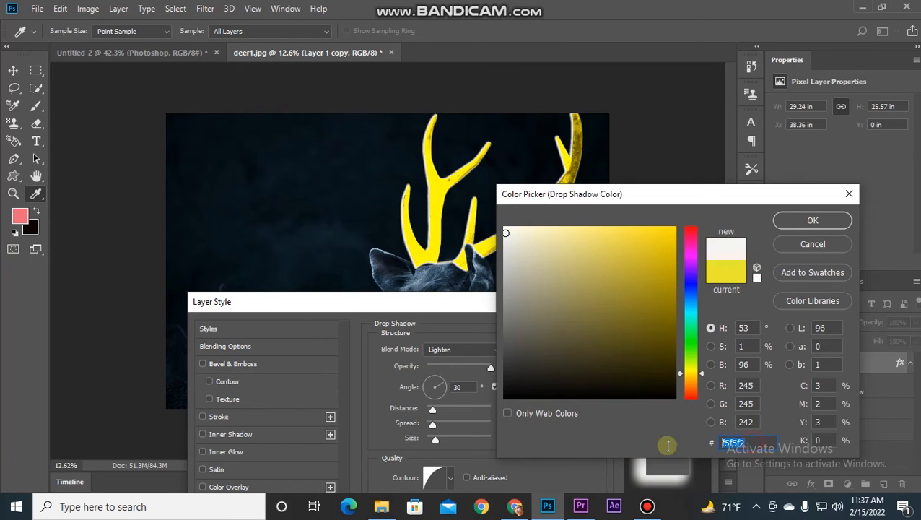
pyautogui.write('ffffff')
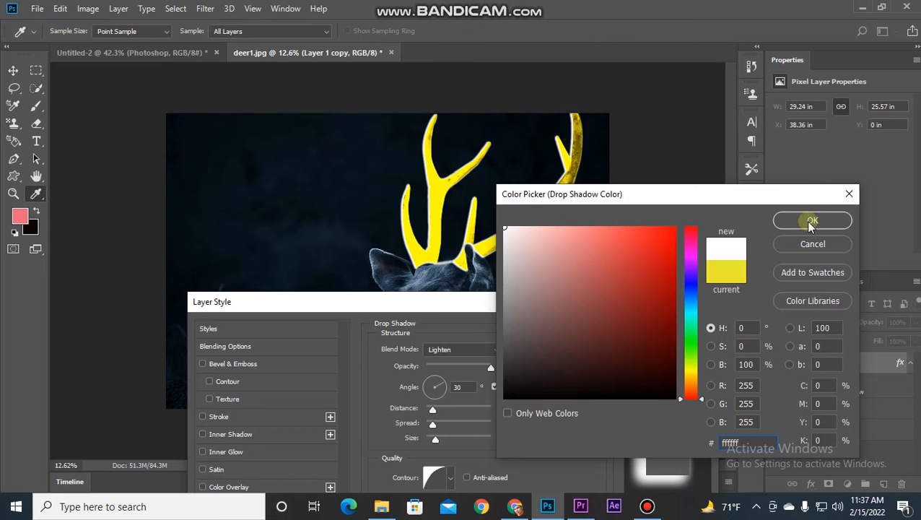
pyautogui.click(810, 222)
# Step: Set the drop shadow's distance to 32 px, spread to 38% and size to 40 px
pyautogui.moveTo(552, 302); pyautogui.dragTo(779, 270)
pyautogui.moveTo(657, 381); pyautogui.dragTo(670, 375)
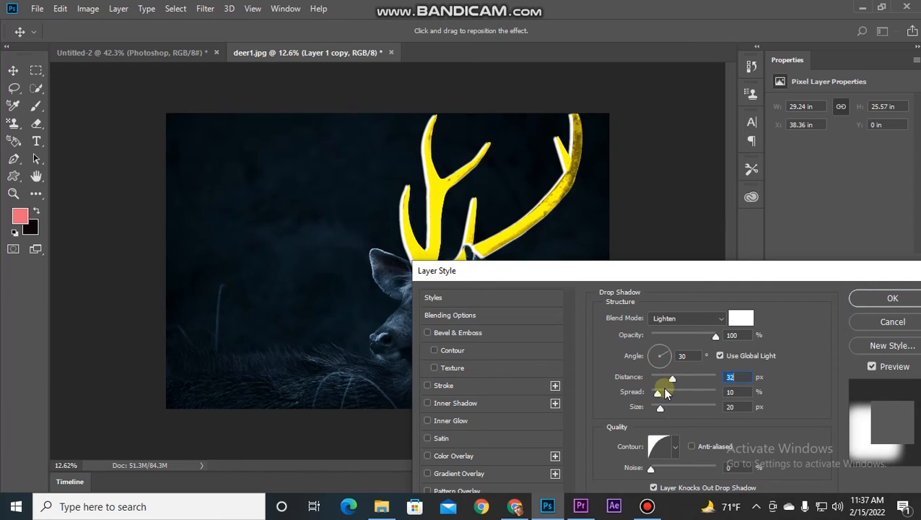
pyautogui.moveTo(658, 392); pyautogui.dragTo(666, 411)
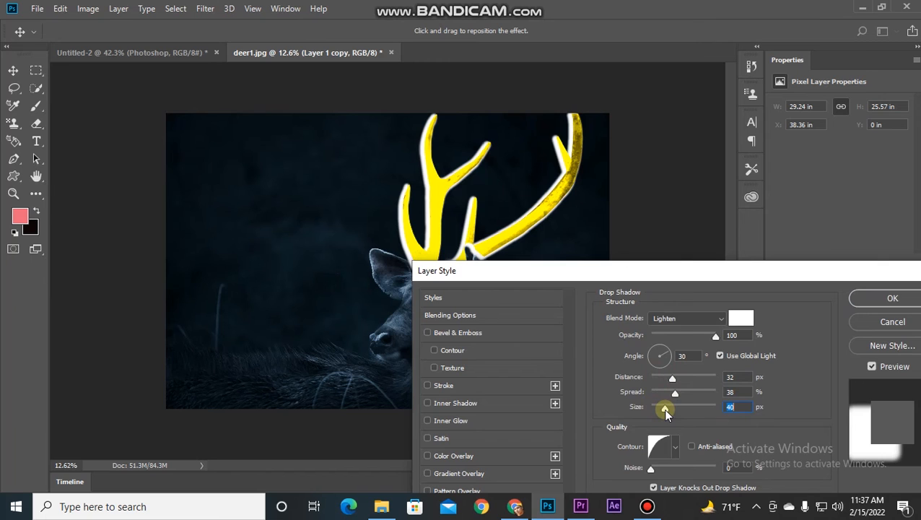
# Step: Add a Gradient Overlay to the antler copy and open its gradient for editing, keeping the antlers in view
pyautogui.moveTo(715, 274); pyautogui.dragTo(557, 260)
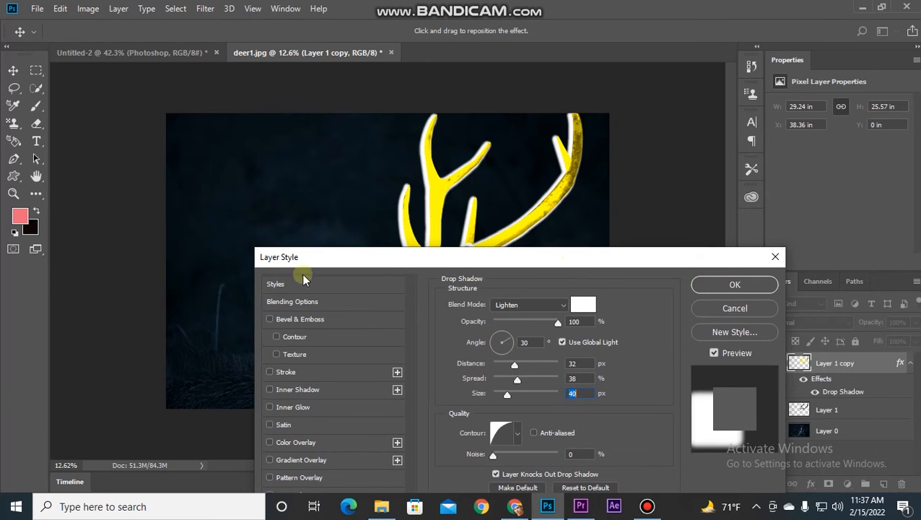
pyautogui.moveTo(378, 260); pyautogui.dragTo(435, 147)
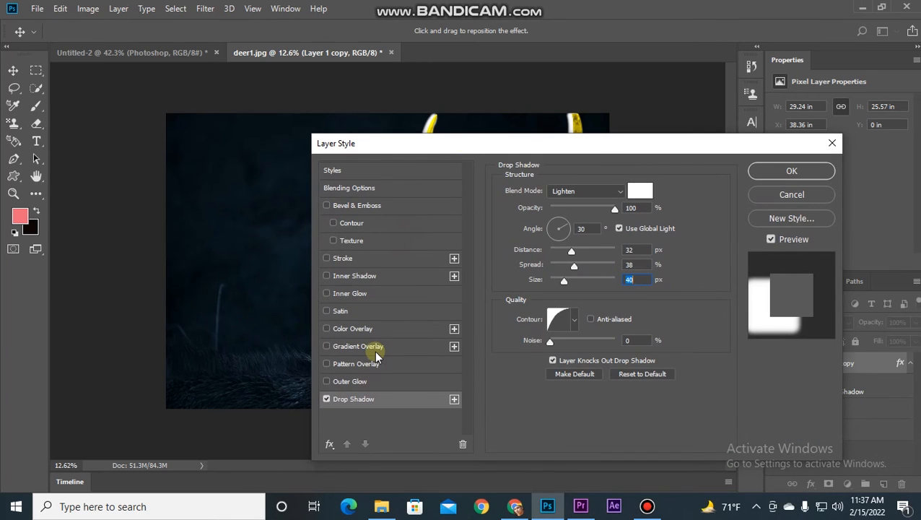
pyautogui.click(353, 349)
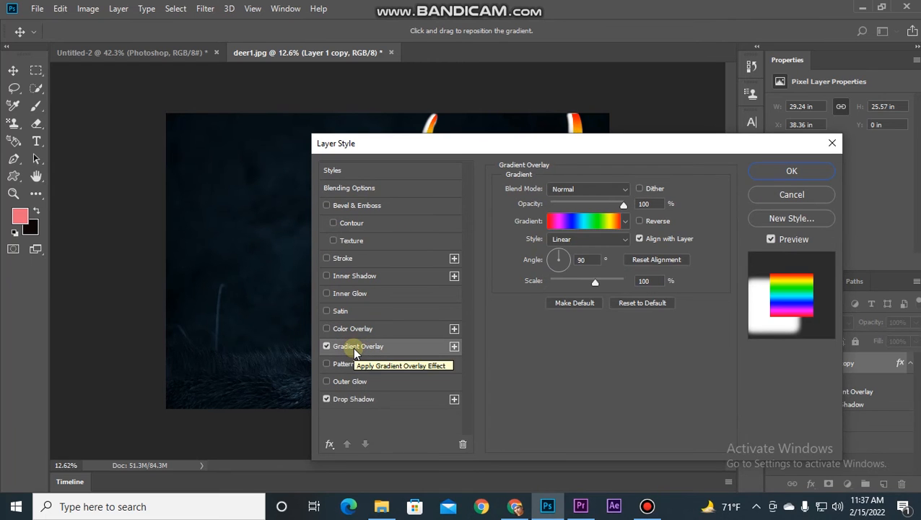
pyautogui.click(611, 222)
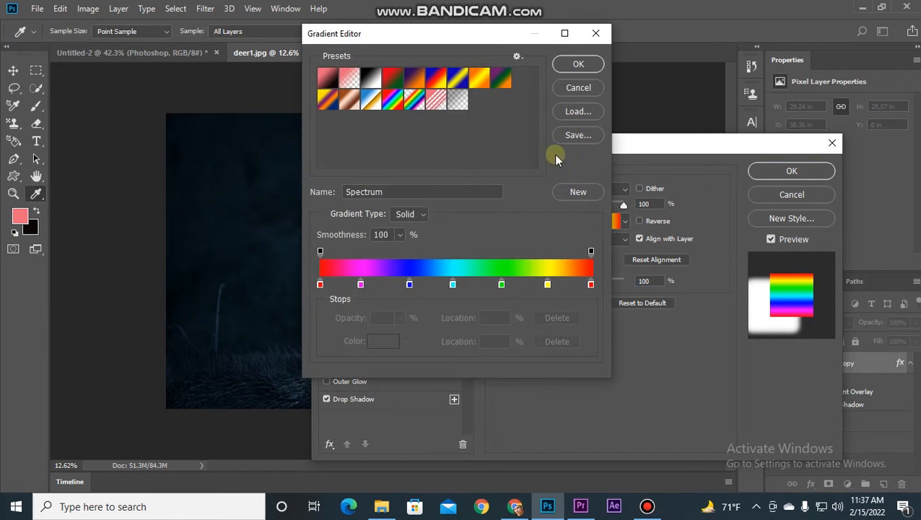
pyautogui.moveTo(485, 43); pyautogui.dragTo(70, 98)
pyautogui.click(162, 121)
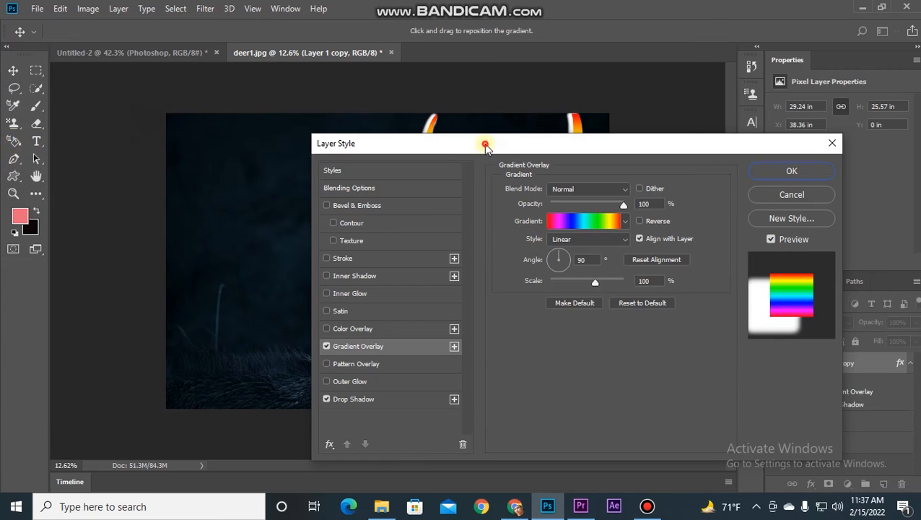
pyautogui.moveTo(483, 142); pyautogui.dragTo(812, 151)
pyautogui.click(899, 230)
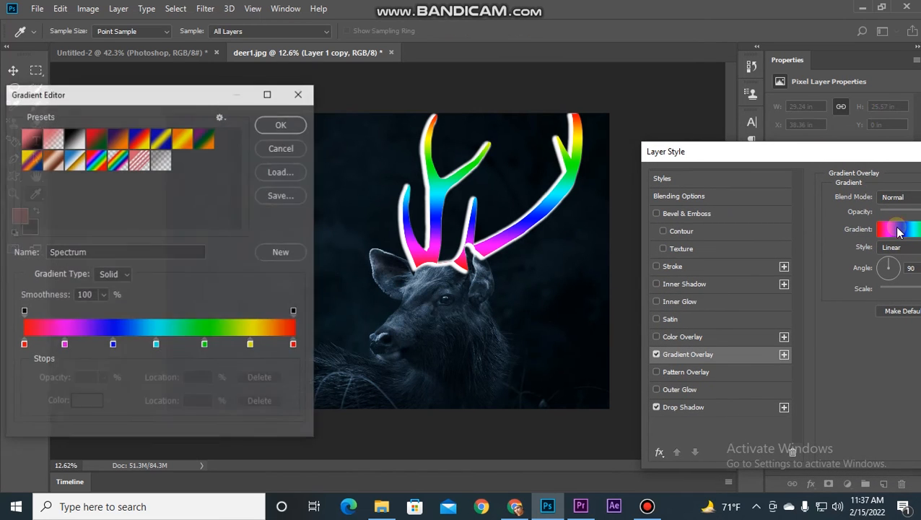
# Step: Try several preset gradients on the antlers, such as Blue, Red, Yellow and Chrome, and choose Transparent Stripes
pyautogui.click(137, 141)
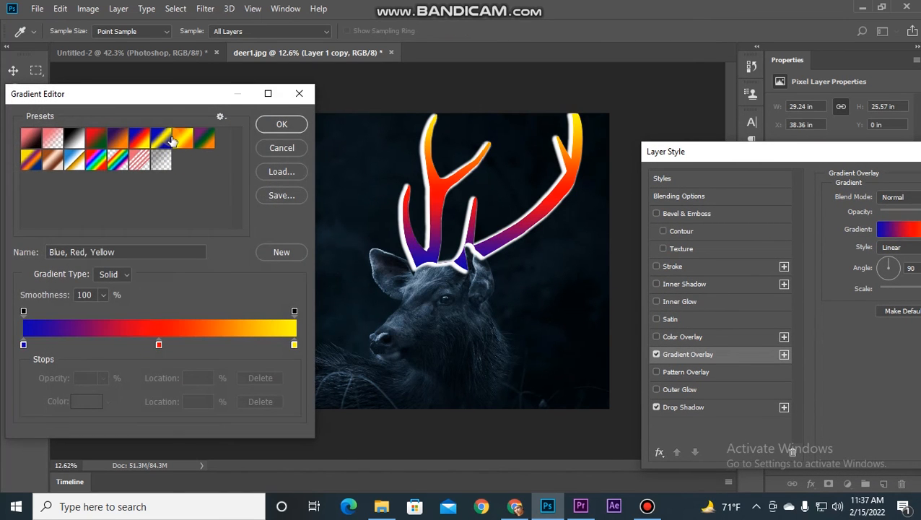
pyautogui.click(170, 140)
pyautogui.click(77, 160)
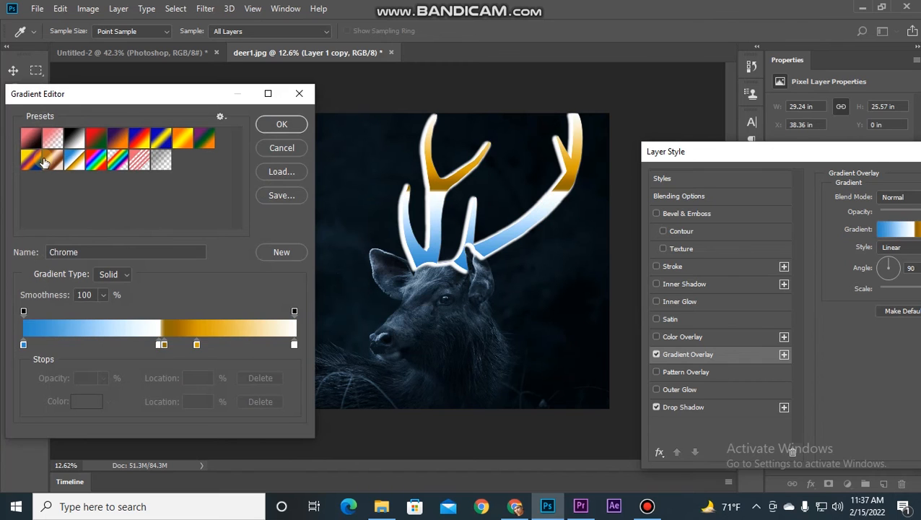
pyautogui.click(52, 159)
pyautogui.click(31, 159)
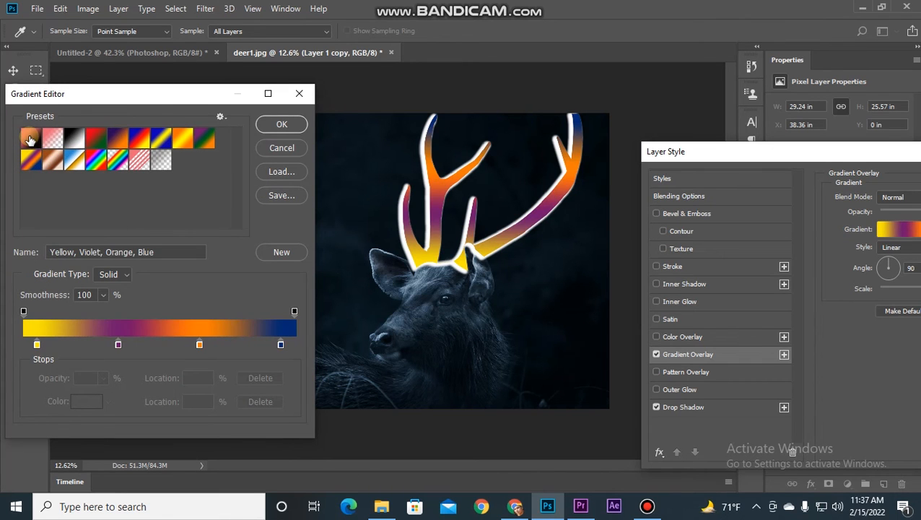
pyautogui.click(30, 139)
pyautogui.click(143, 163)
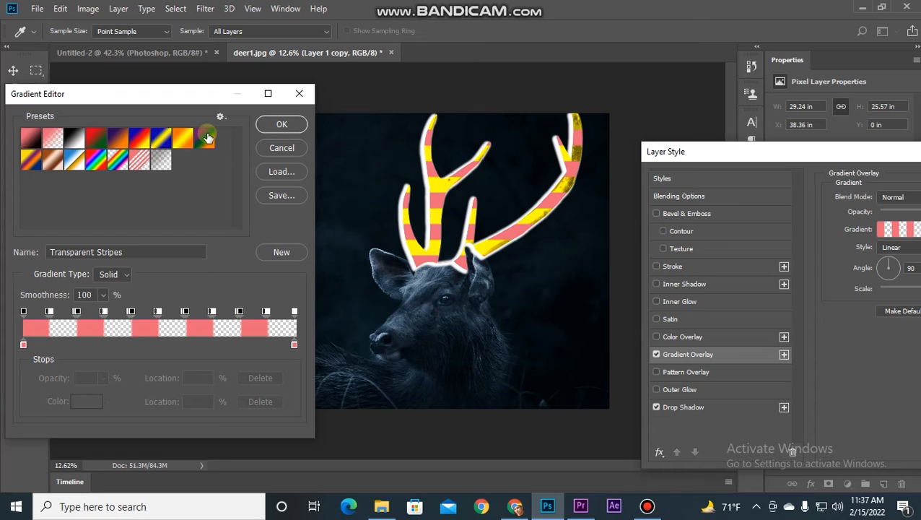
pyautogui.click(207, 137)
pyautogui.click(143, 162)
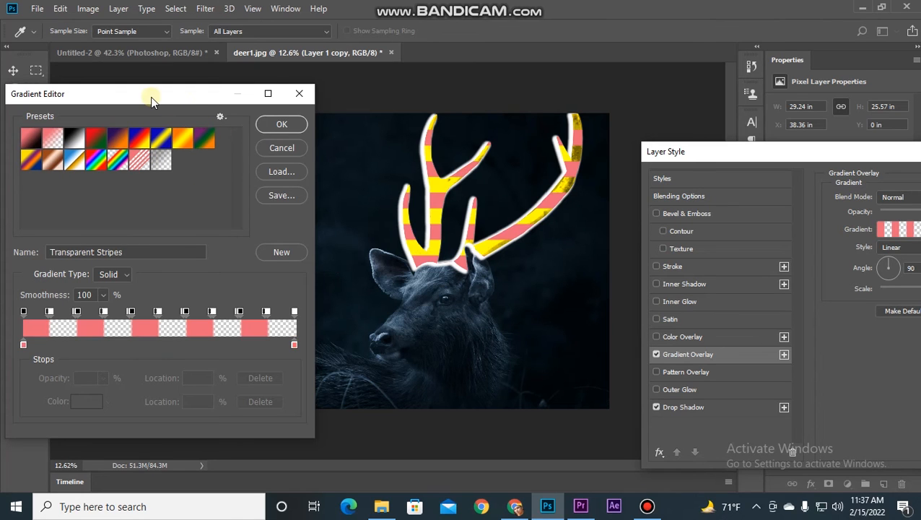
pyautogui.click(141, 139)
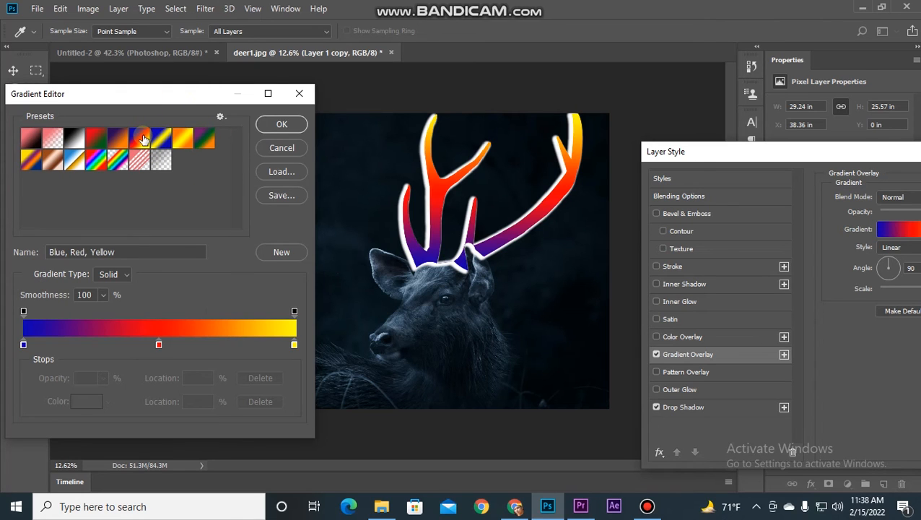
pyautogui.click(105, 140)
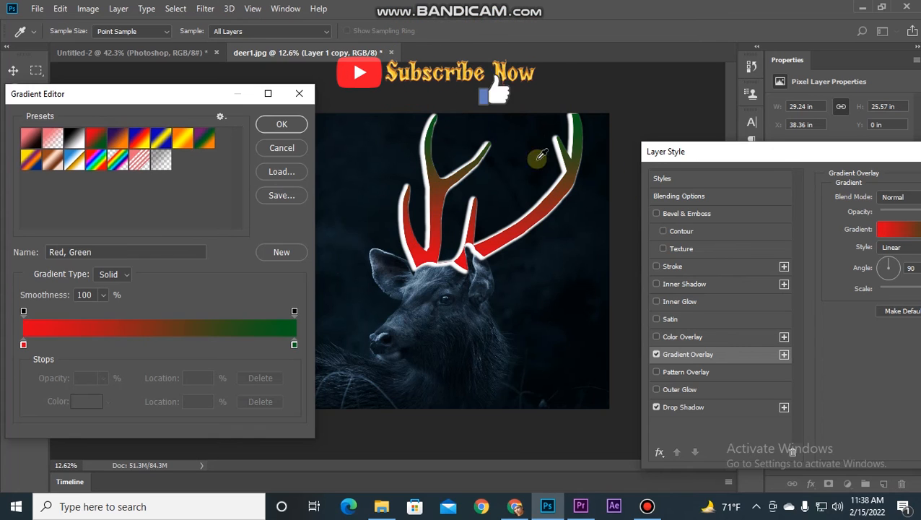
pyautogui.click(152, 163)
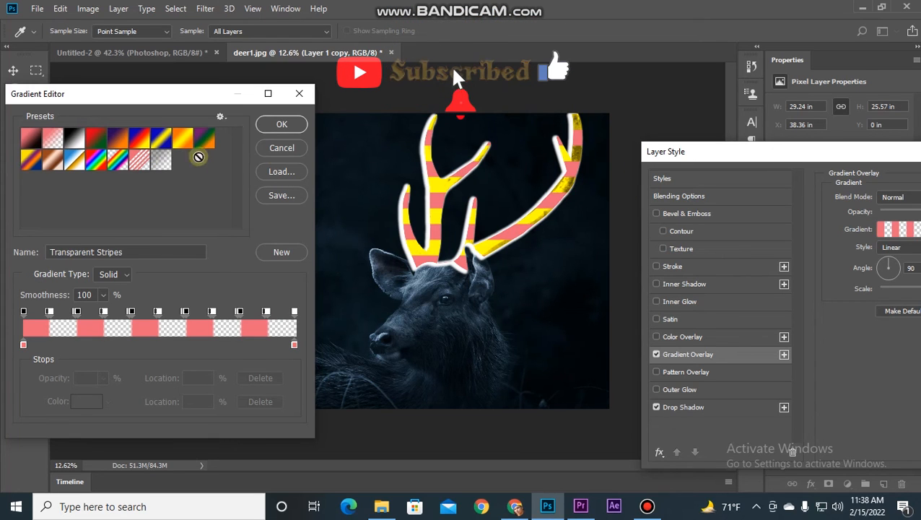
# Step: Shift the opacity stops along the striped gradient to create narrower stripes with softly blended edges
pyautogui.moveTo(158, 311); pyautogui.dragTo(172, 312)
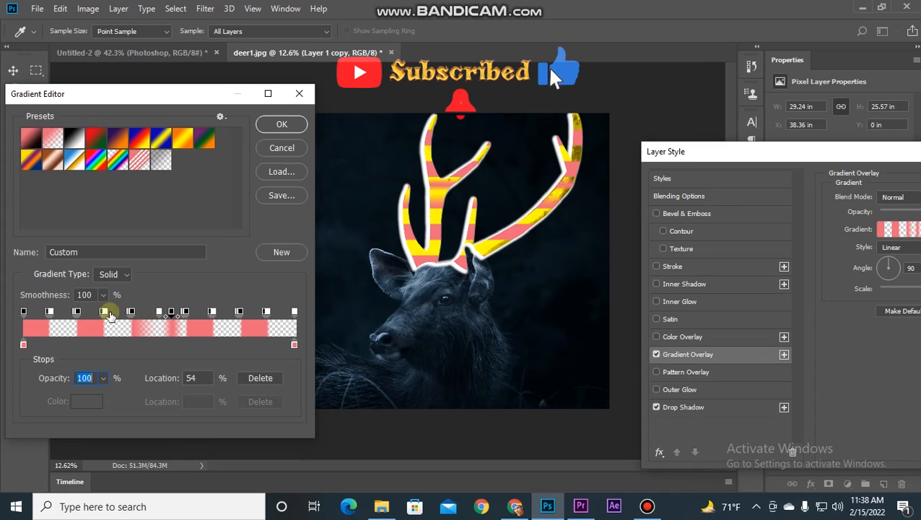
pyautogui.moveTo(105, 313)
pyautogui.mouseDown()
pyautogui.moveTo(116, 312)
pyautogui.moveTo(93, 312)
pyautogui.mouseUp()
pyautogui.moveTo(49, 312); pyautogui.dragTo(64, 312)
pyautogui.moveTo(50, 312); pyautogui.dragTo(41, 312)
pyautogui.moveTo(211, 312); pyautogui.dragTo(222, 312)
pyautogui.moveTo(239, 312); pyautogui.dragTo(250, 312)
pyautogui.click(222, 312)
pyautogui.moveTo(265, 312); pyautogui.dragTo(276, 312)
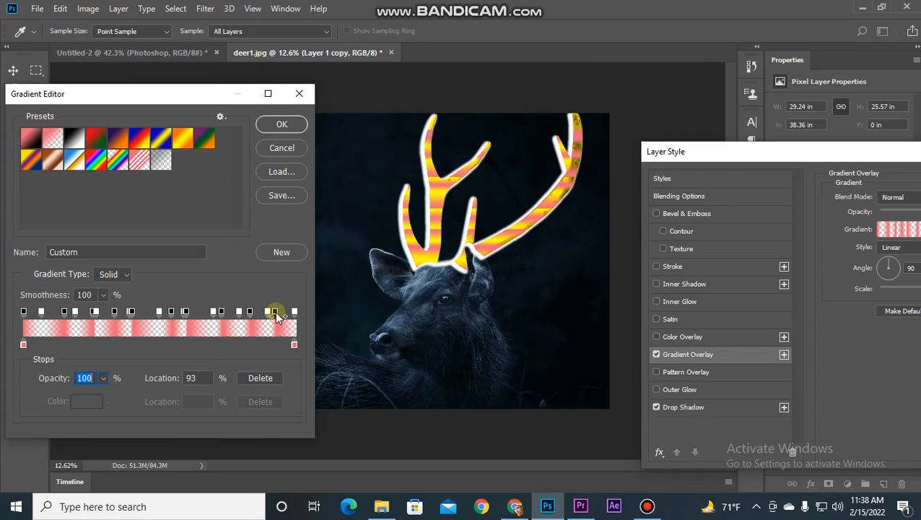
pyautogui.click(163, 163)
pyautogui.click(139, 159)
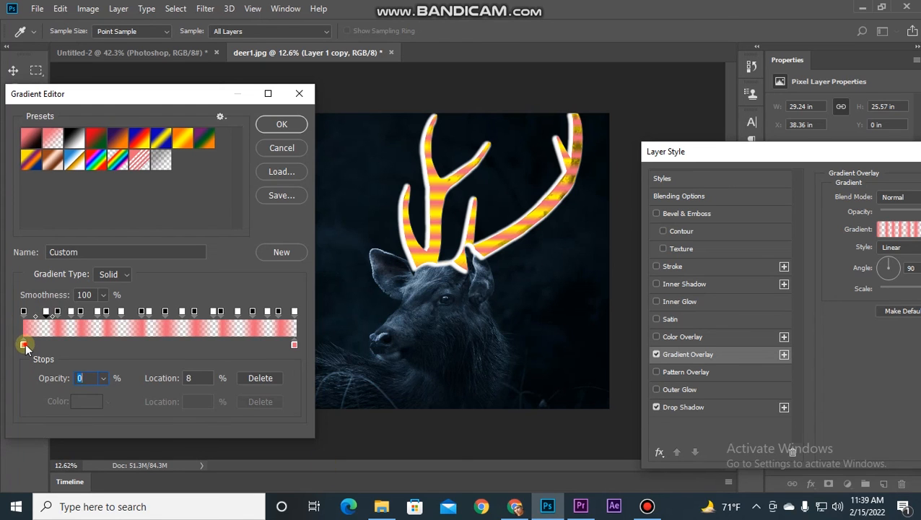
# Step: Recolor the gradient's starting color stop to a very dark olive yellow, and apply the gradient and layer style
pyautogui.click(23, 345)
pyautogui.click(84, 401)
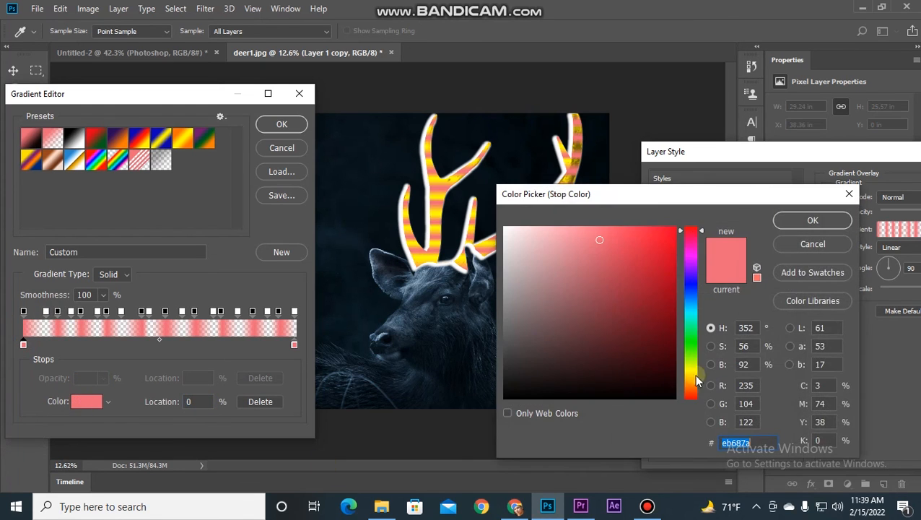
pyautogui.click(634, 296)
pyautogui.click(643, 350)
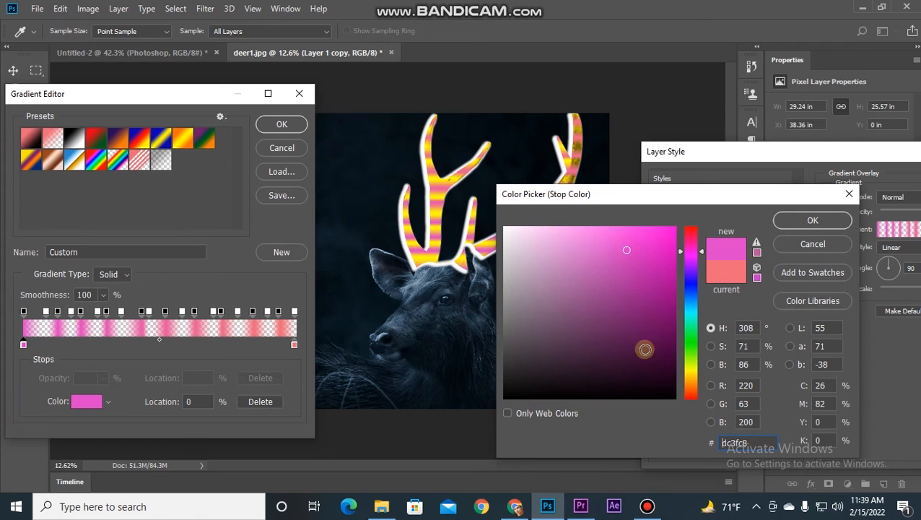
pyautogui.moveTo(695, 357); pyautogui.dragTo(695, 373)
pyautogui.click(586, 277)
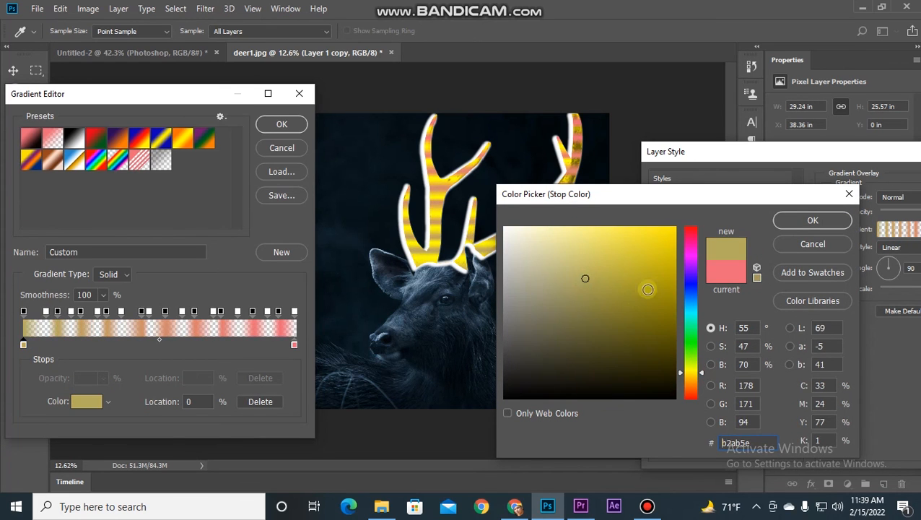
pyautogui.click(628, 371)
pyautogui.click(794, 219)
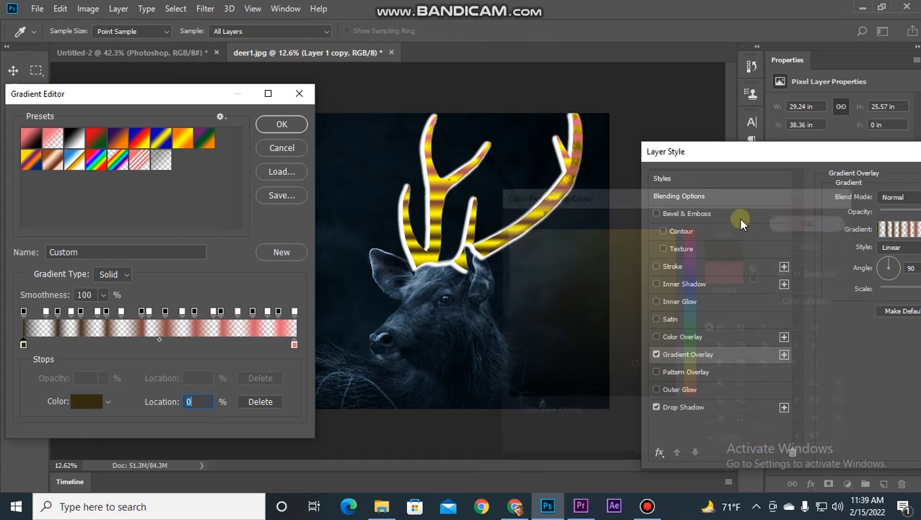
pyautogui.click(265, 125)
pyautogui.press('Return')
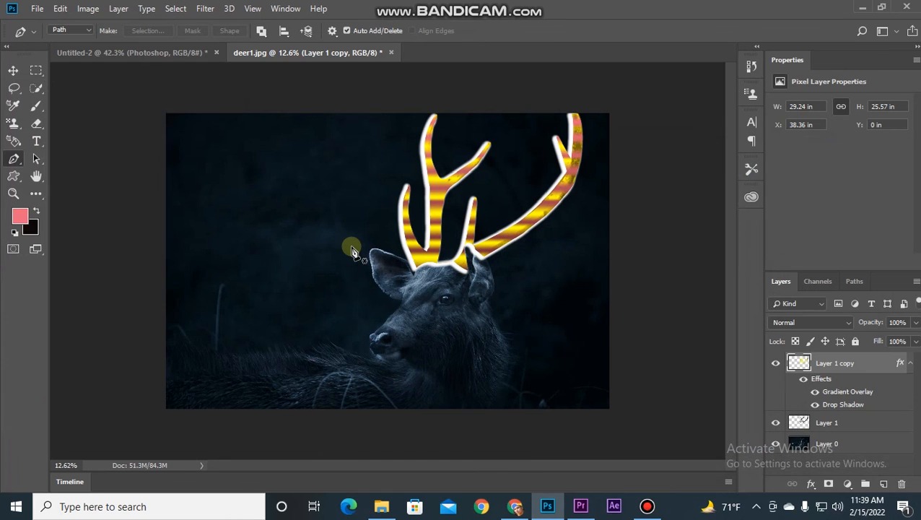